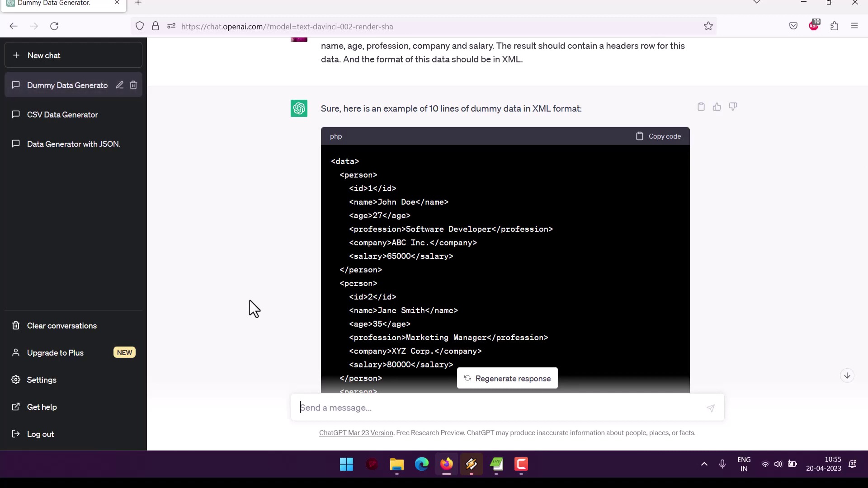
Begin a follow-up message asking to use the above data in the results and limit the age range from 25 to 65
scroll(273, 205, down, 10)
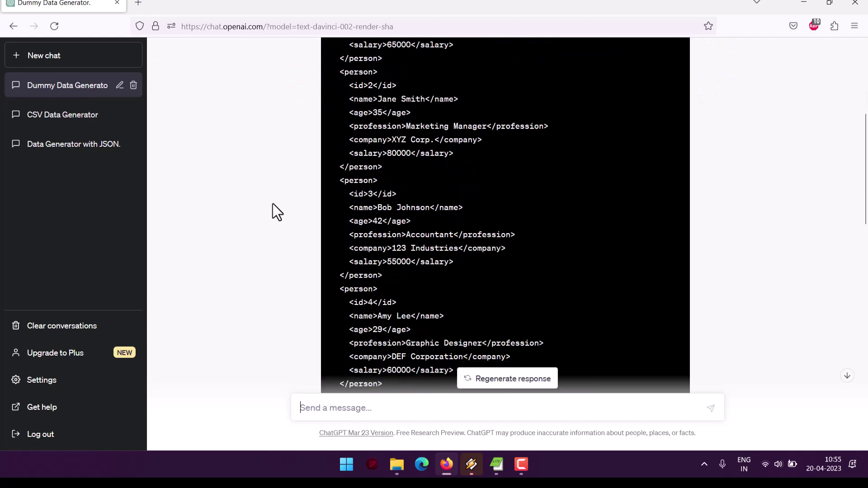
scroll(273, 203, down, 10)
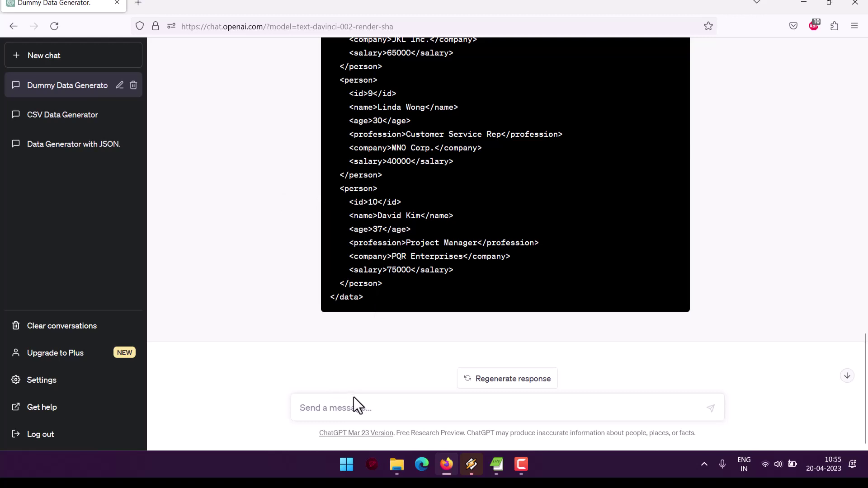
text(Use the above data)
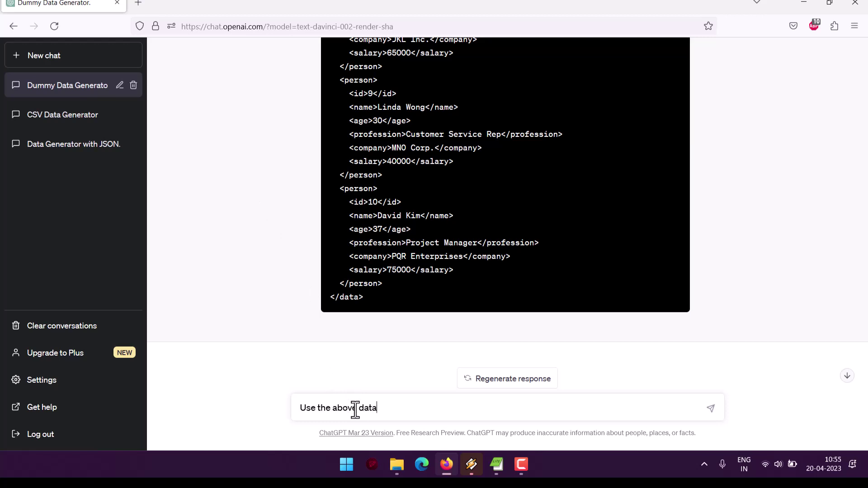
text( in the results. Make sure to r)
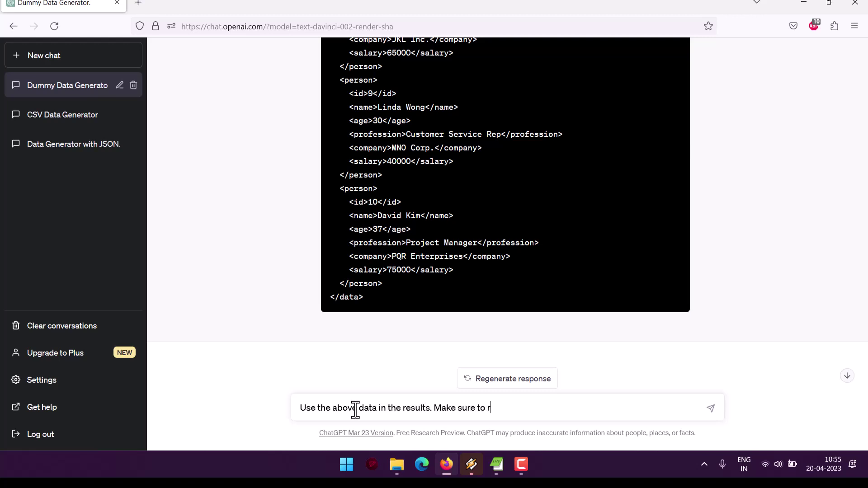
key(BackSpace)
text(limit the age range from 25)
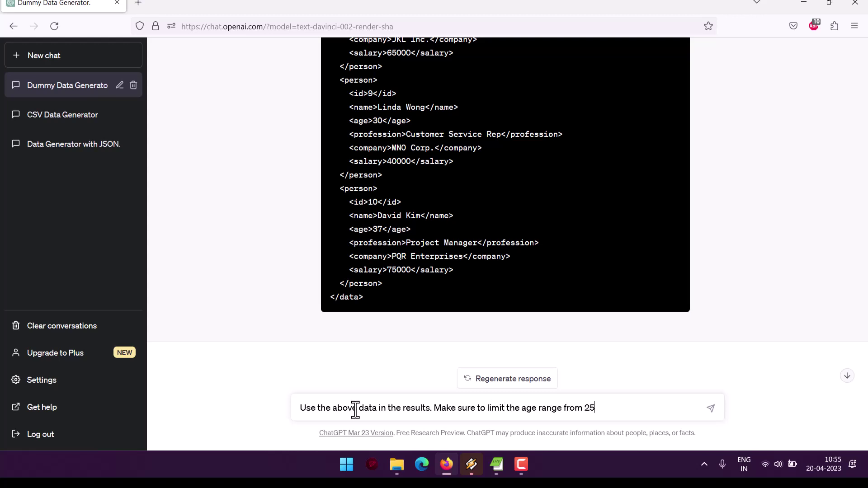
text( to 65. Make sure to limit)
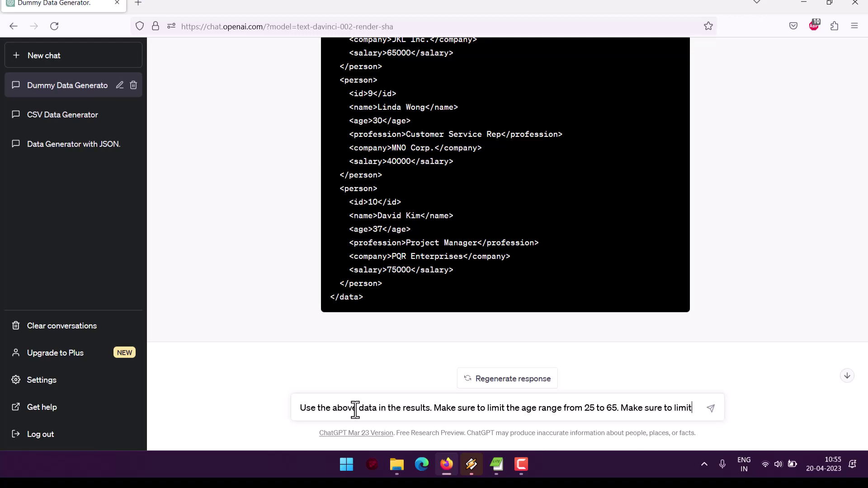
Add to the message a request to limit the salary range from 15000 to 85000
text( the salary ra)
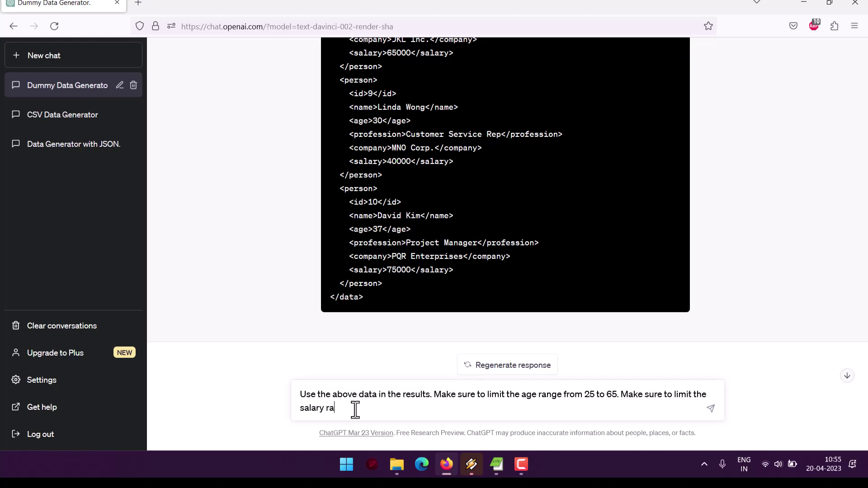
text(nge from15)
key(BackSpace)
key(BackSpace)
text(15000 to 85000. A)
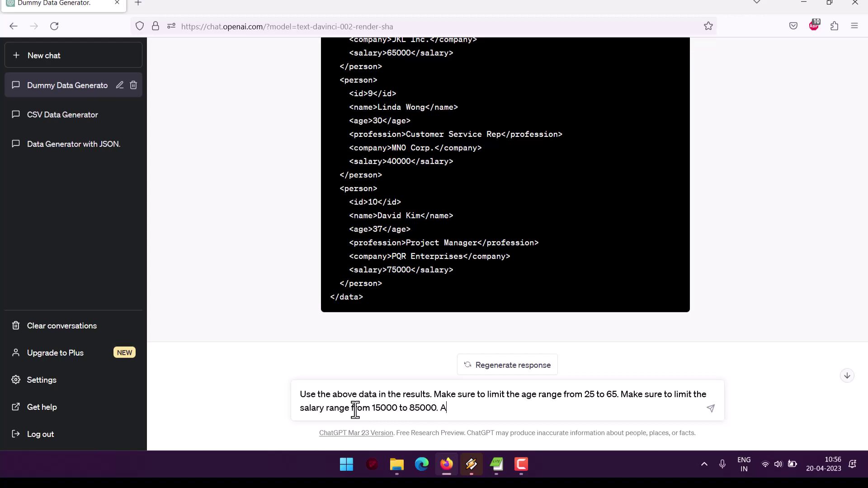
Add a request for the profession to be specific to technical professions only, and send the message
text(lso make sure to add the profession)
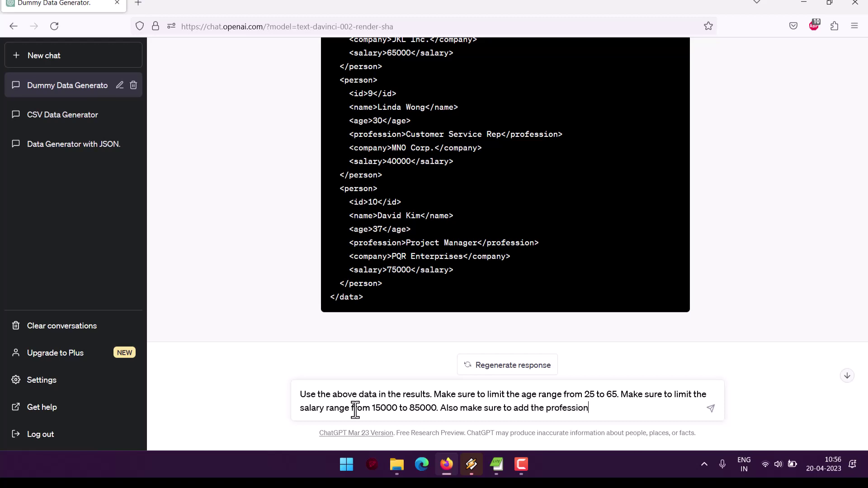
text( specific to technical only)
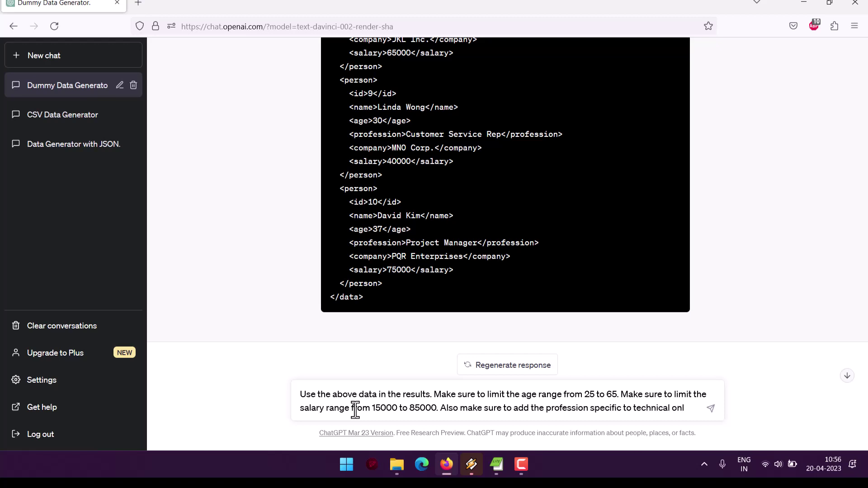
key(BackSpace)
key(BackSpace)
key(BackSpace)
key(BackSpace)
text(professions only.)
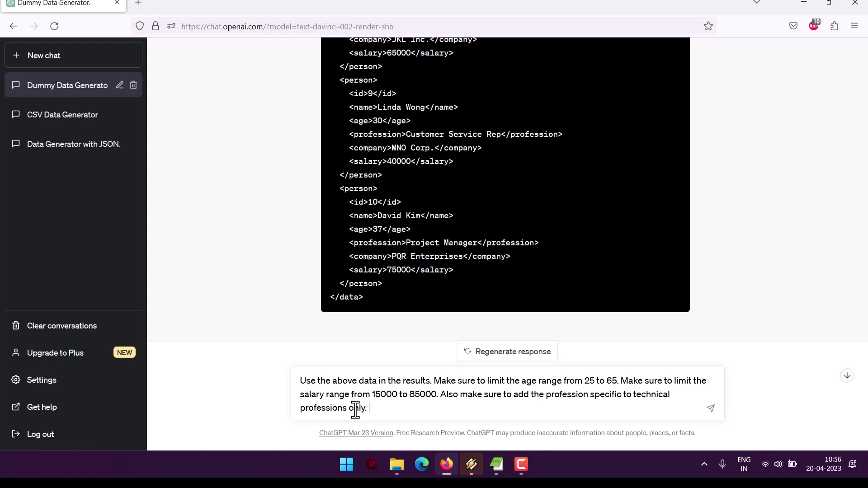
click(711, 408)
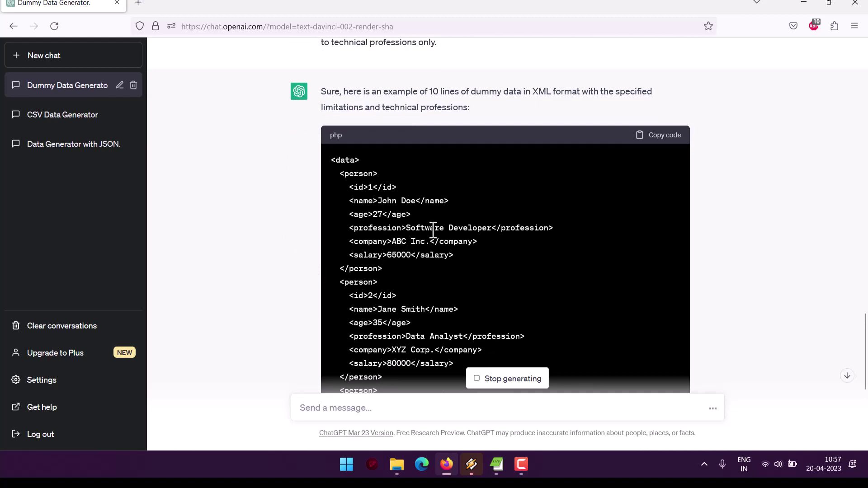
Examine the revised XML dummy data and the note beneath its code block
scroll(265, 225, down, 3)
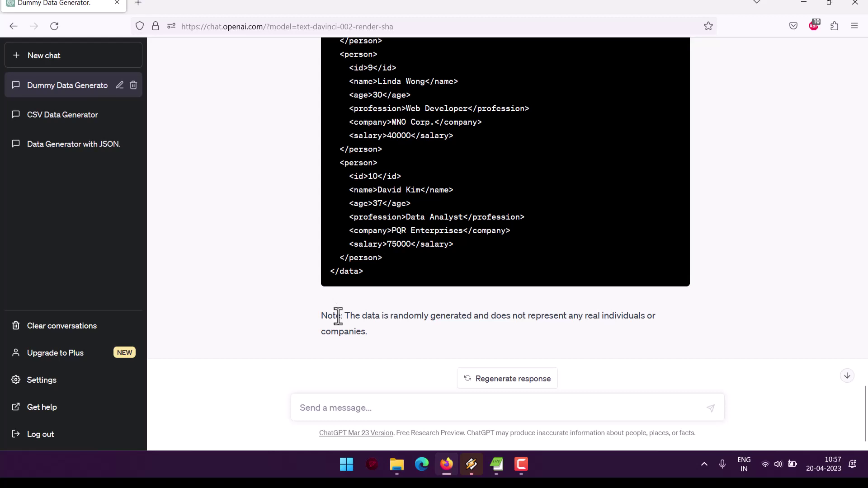
drag(367, 316, 500, 323)
click(510, 315)
drag(585, 316, 320, 316)
click(633, 324)
click(318, 312)
Copy the XML code from the first response at the start of the conversation
scroll(266, 289, up, 20)
scroll(267, 288, up, 20)
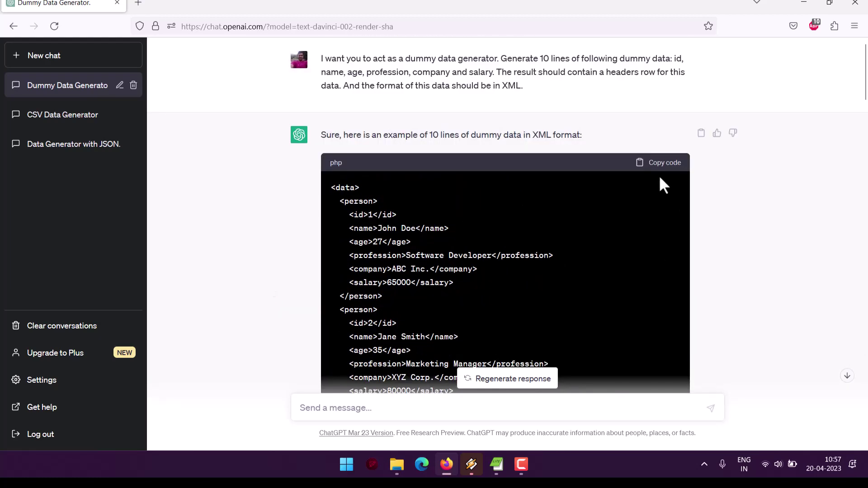
click(659, 163)
scroll(188, 273, down, 15)
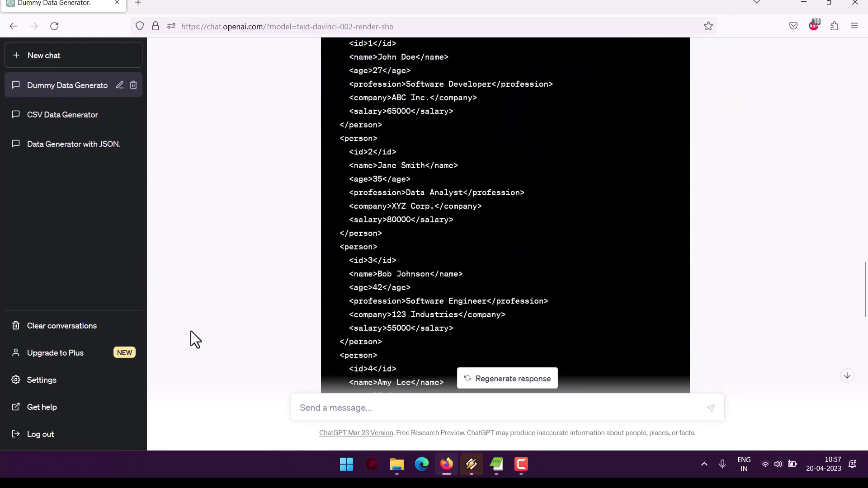
scroll(193, 340, down, 17)
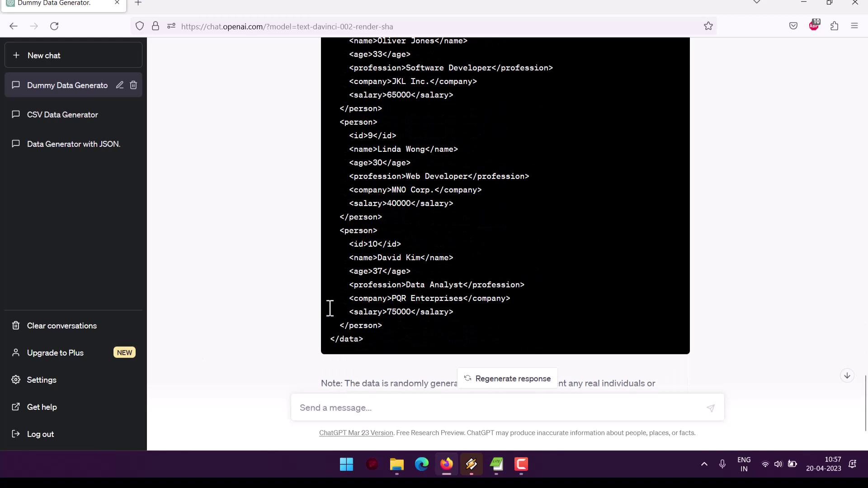
scroll(244, 282, down, 2)
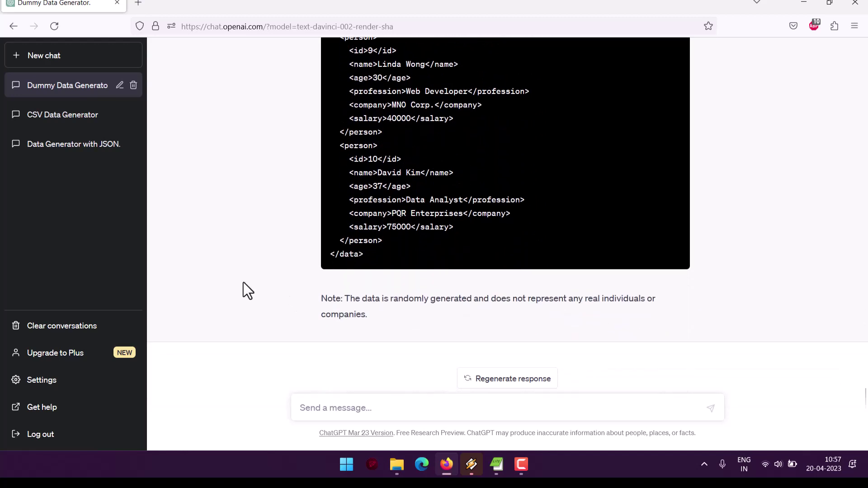